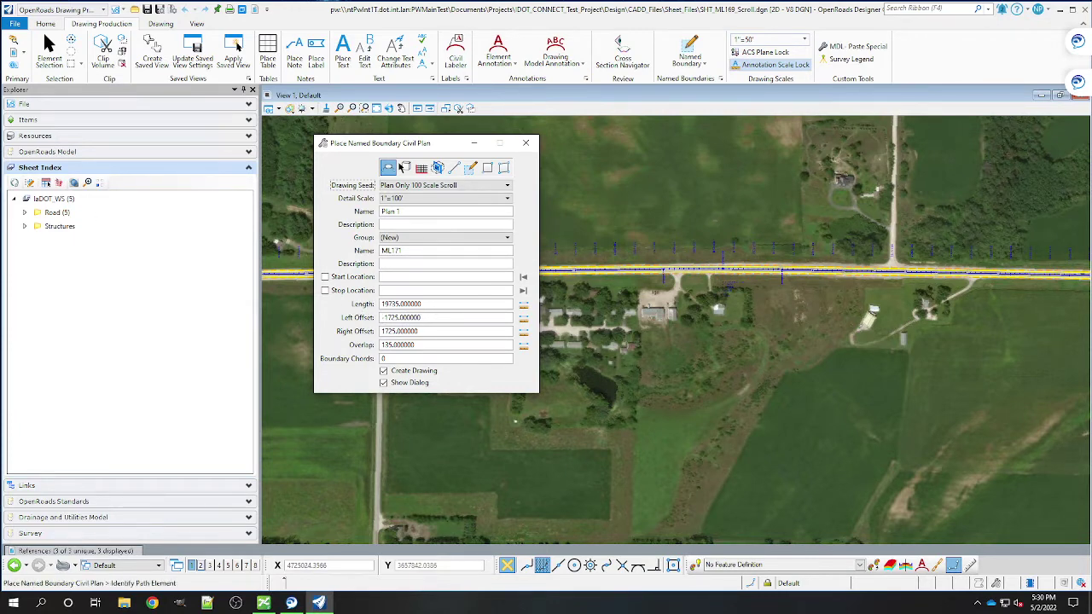
Review the scroll plan development notes in Word, then minimize them
key("alt+Tab")
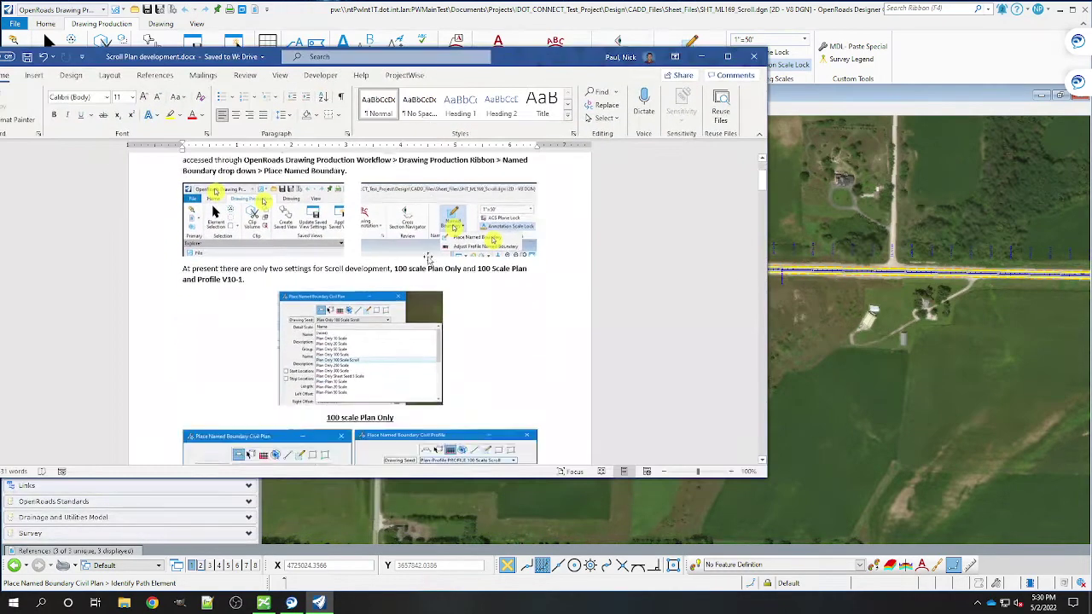
scroll(428, 259, "down", 10)
left_click(702, 56)
Set the Place Named Boundary length to 11835
left_click_drag(444, 305, 217, 301)
type("11835")
key("Tab")
Pick the ML169 alignment and place the boundary from 1049+37.81 to 1116+15.62, then accept it
left_click_drag(399, 147, 850, 325)
left_click(346, 273)
left_click(308, 337)
scroll(305, 345, "down", 2)
scroll(312, 332, "down", 2)
scroll(313, 332, "down", 1)
scroll(312, 333, "down", 1)
left_click(425, 341)
left_click(391, 319)
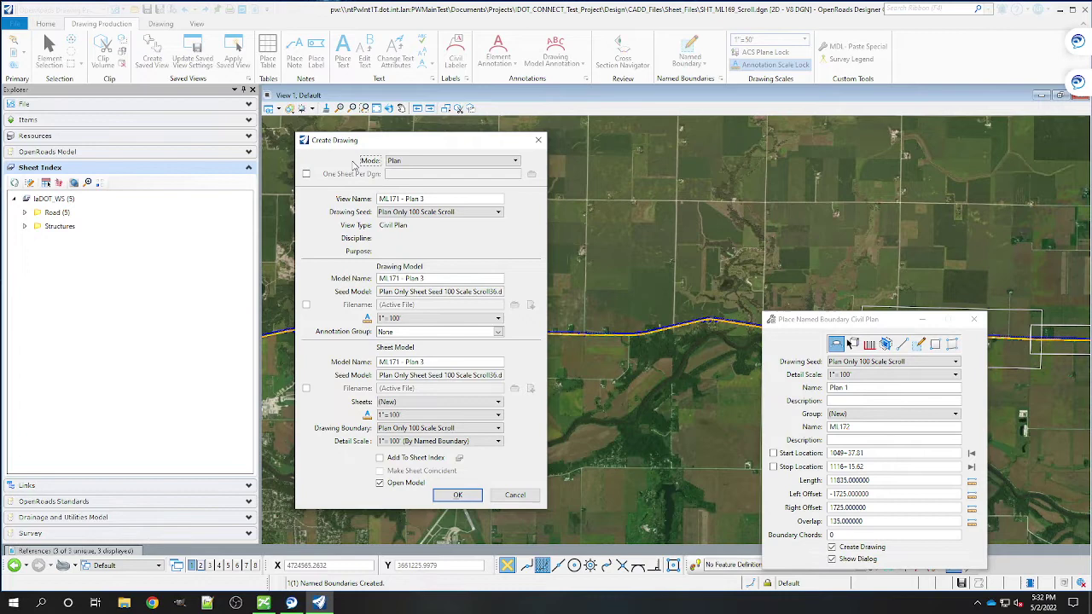
Create the ML171 - Plan 3 drawing with Add To Sheet Index ticked, then check the documents in
left_click(381, 458)
left_click(458, 496)
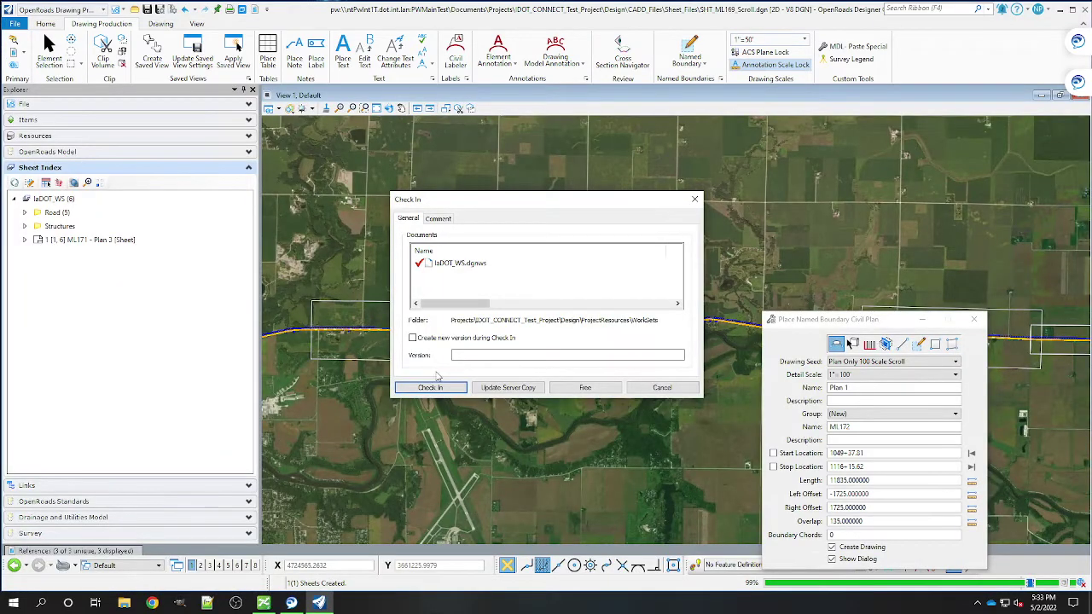
left_click(436, 387)
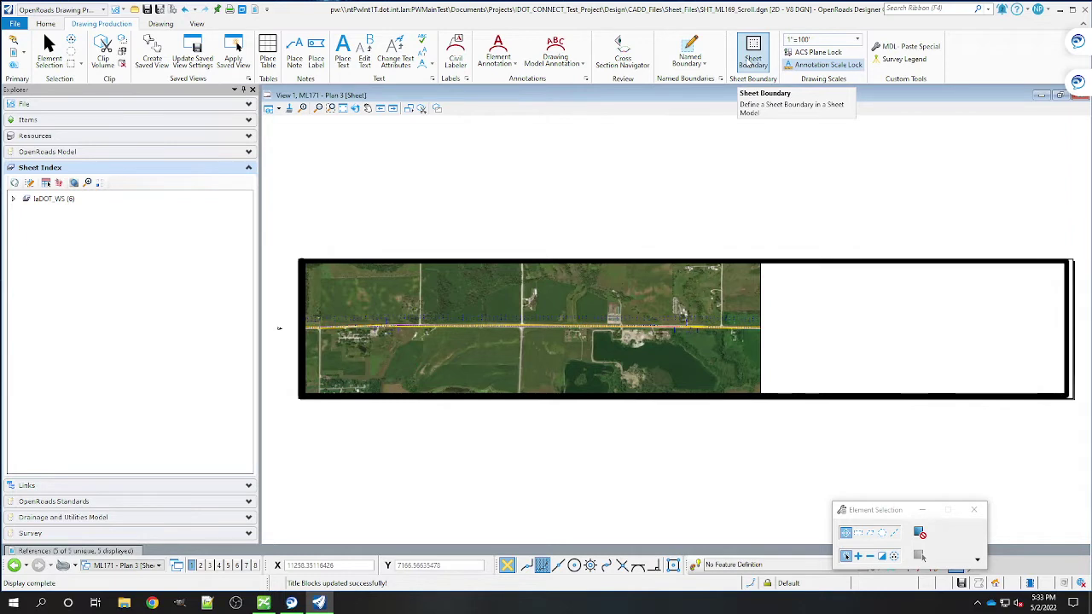
Change the sheet boundary to a Custom size in Inches, 3 x 10
left_click(750, 62)
left_click_drag(903, 493, 430, 168)
left_click(488, 206)
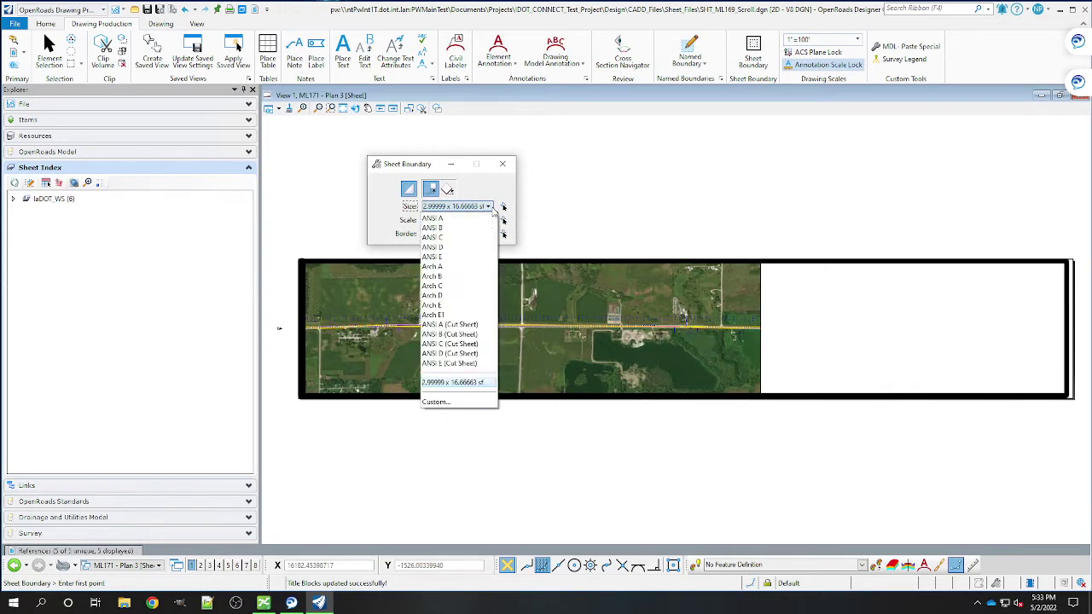
left_click(443, 403)
left_click(584, 195)
left_click(567, 206)
left_click_drag(539, 193, 455, 191)
left_click_drag(538, 205, 409, 215)
type("120")
left_click(559, 221)
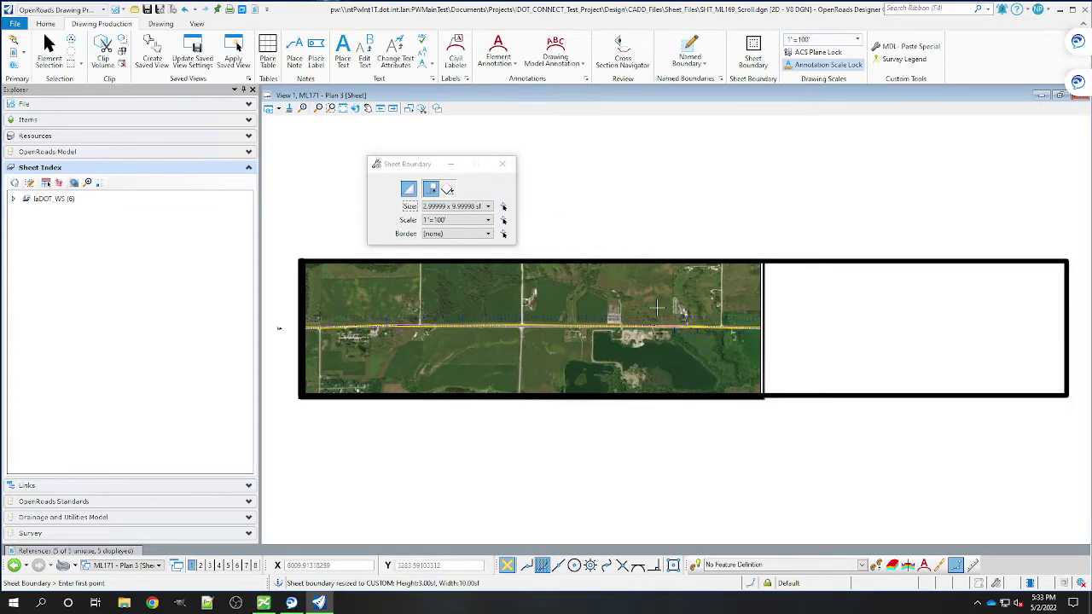
scroll(768, 393, "up", 2)
scroll(763, 388, "up", 5)
scroll(636, 360, "down", 8)
left_click(49, 46)
left_click(757, 341)
scroll(768, 348, "up", 3)
scroll(359, 335, "up", 3)
scroll(358, 336, "up", 4)
left_click(357, 320)
left_click(357, 319)
scroll(671, 369, "down", 4)
scroll(670, 369, "down", 2)
left_click(490, 419)
scroll(688, 290, "up", 3)
scroll(656, 235, "up", 3)
scroll(741, 273, "down", 3)
scroll(384, 352, "up", 2)
scroll(383, 352, "up", 5)
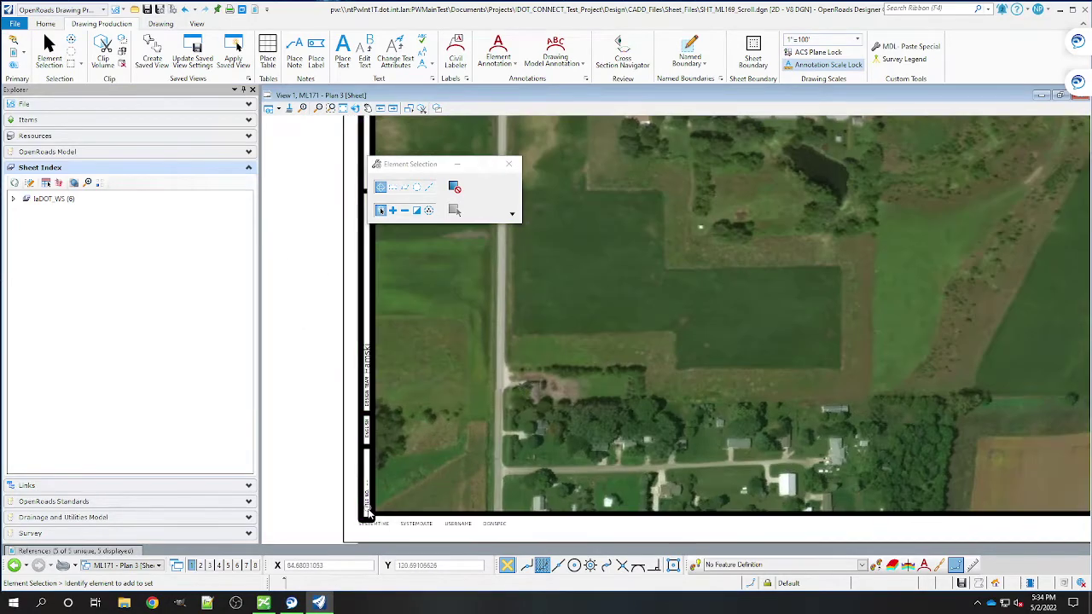
scroll(367, 510, "up", 1)
middle_click_drag(408, 345, 353, 456)
scroll(314, 395, "down", 1)
middle_click_drag(302, 217, 393, 444)
middle_click_drag(582, 208, 497, 421)
middle_click_drag(398, 280, 415, 431)
Make the sheet index editable and drag ML171 - Plan 3 into the D Sheets folder
scroll(347, 421, "up", 3)
left_click(13, 200)
left_click(24, 212)
scroll(128, 256, "down", 3)
left_click(89, 469)
left_click_drag(96, 473, 77, 271)
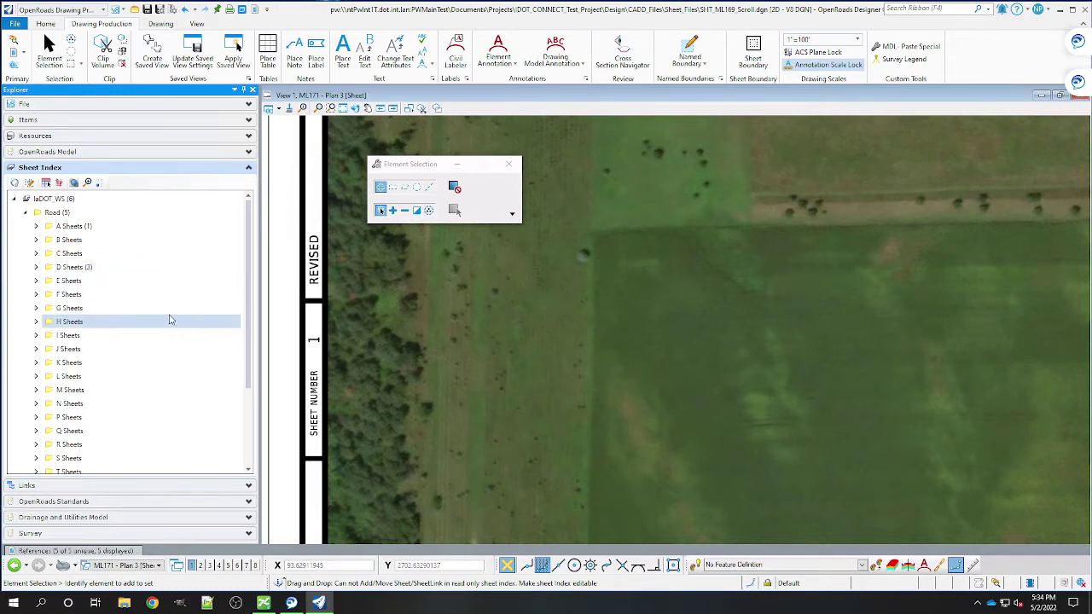
left_click(30, 185)
left_click(26, 213)
scroll(97, 402, "down", 3)
left_click_drag(89, 468, 83, 271)
Switch to the Default view group and back to the ML171 - Plan 3 sheet view
left_click(128, 567)
left_click(117, 450)
left_click(138, 567)
left_click(155, 533)
scroll(390, 342, "down", 2)
scroll(518, 429, "up", 3)
middle_click_drag(426, 401, 429, 379)
key("Escape")
Check in the sheet index and select the new D.4 ML171 - Plan 3 sheet
left_click(36, 262)
left_click(29, 183)
left_click(430, 388)
left_click(86, 309)
Widen the Select Print Style window, cancel it, and open the File backstage
left_click_drag(684, 208, 831, 209)
left_click_drag(552, 146, 650, 158)
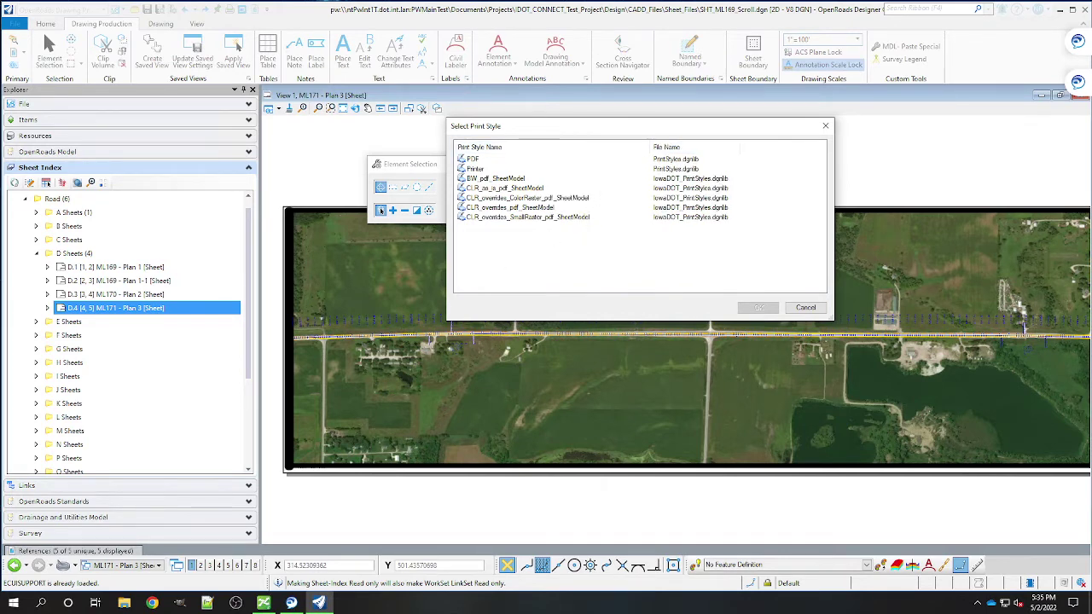
left_click(802, 308)
left_click(15, 23)
Open the Print dialog for the current sheet via File > Print
left_click(20, 314)
left_click(162, 82)
key("ctrl+p")
Confirm the Scroll36_BW-Small-Raster_pdf configuration and 36x120 paper, then choose Print to File
left_click(417, 187)
left_click(341, 235)
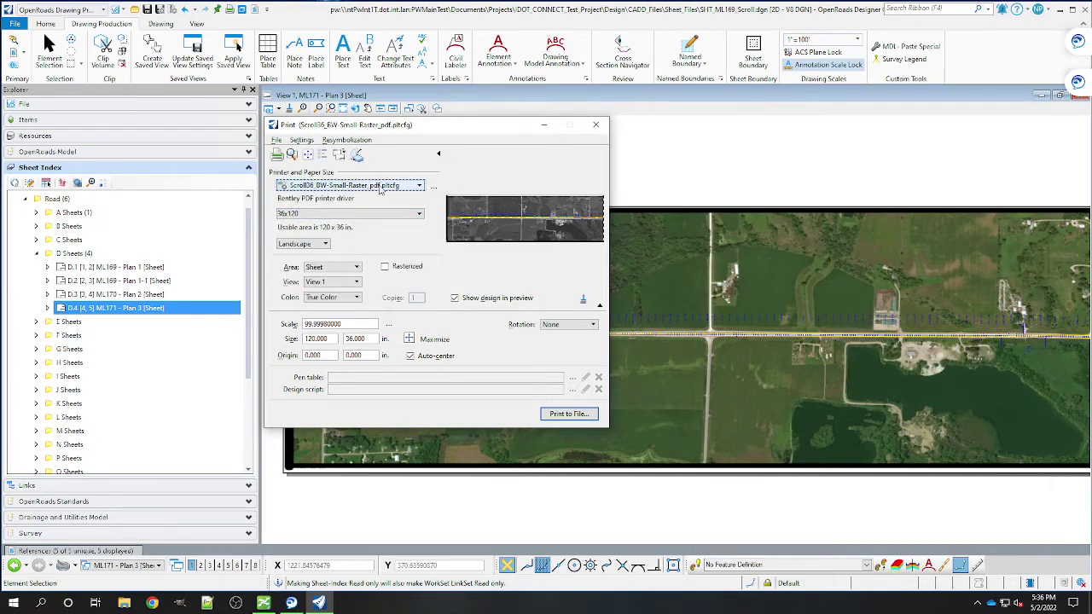
left_click(413, 187)
left_click(312, 240)
left_click(419, 215)
left_click(369, 203)
left_click(422, 217)
mouse_move(433, 238)
left_mouse_down()
mouse_move(433, 299)
mouse_move(434, 232)
left_mouse_up()
left_click(492, 181)
left_click(568, 413)
Name the PDF output 'test' with description 'test' and save it
left_click(505, 278)
key("shift+Home")
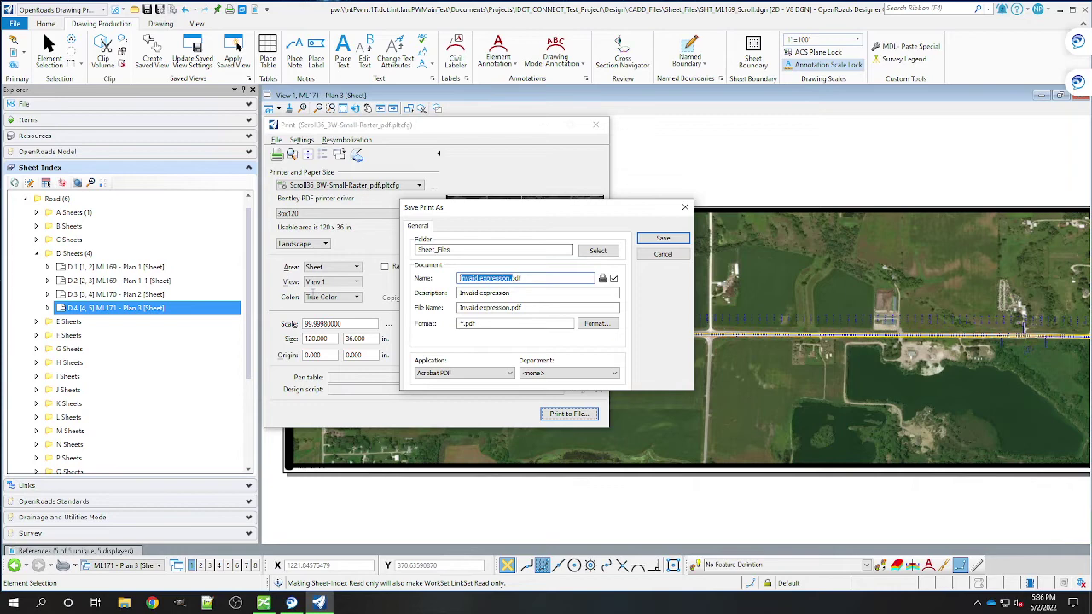
key("Home")
type("$est.")
key("Home")
key("Right")
key("Right")
key("Right")
key("Right")
key("Right")
key("Delete")
key("Delete")
key("Delete")
key("Delete")
key("Delete")
key("Delete")
key("Delete")
key("Delete")
key("Delete")
key("Delete")
key("Delete")
key("Delete")
key("Delete")
key("Delete")
key("Delete")
key("Delete")
key("Delete")
key("Delete")
key("Delete")
key("Tab")
type("test")
left_click(664, 243)
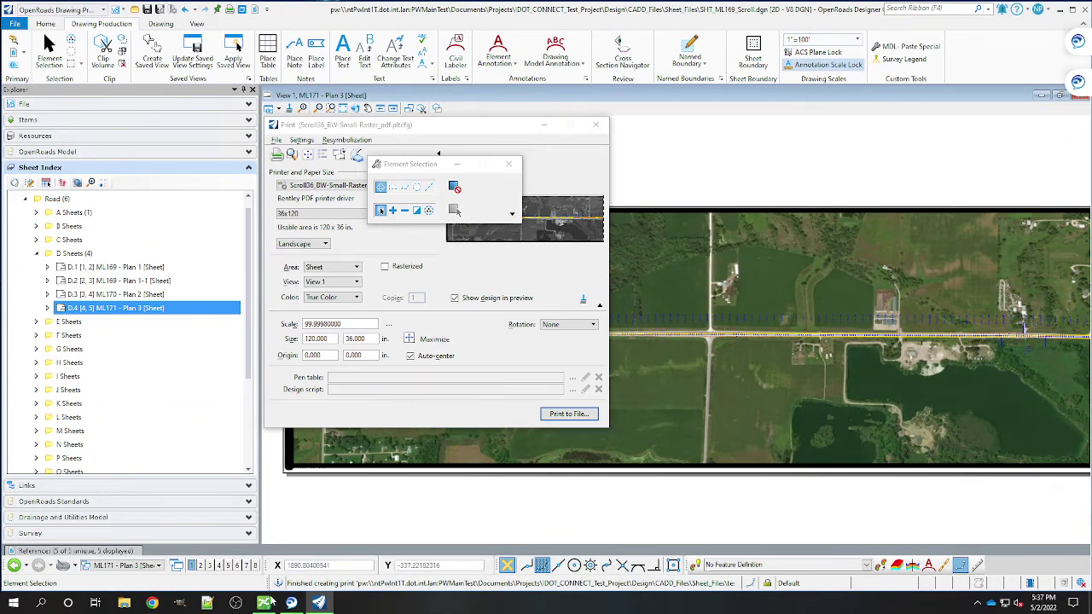
Open test.pdf from ProjectWise in Adobe Acrobat and widen the window to show the full sheet
left_click(267, 602)
left_click(509, 258)
right_click(512, 259)
left_click(548, 118)
left_click(162, 322)
left_click(895, 438)
left_click_drag(550, 356, 1027, 356)
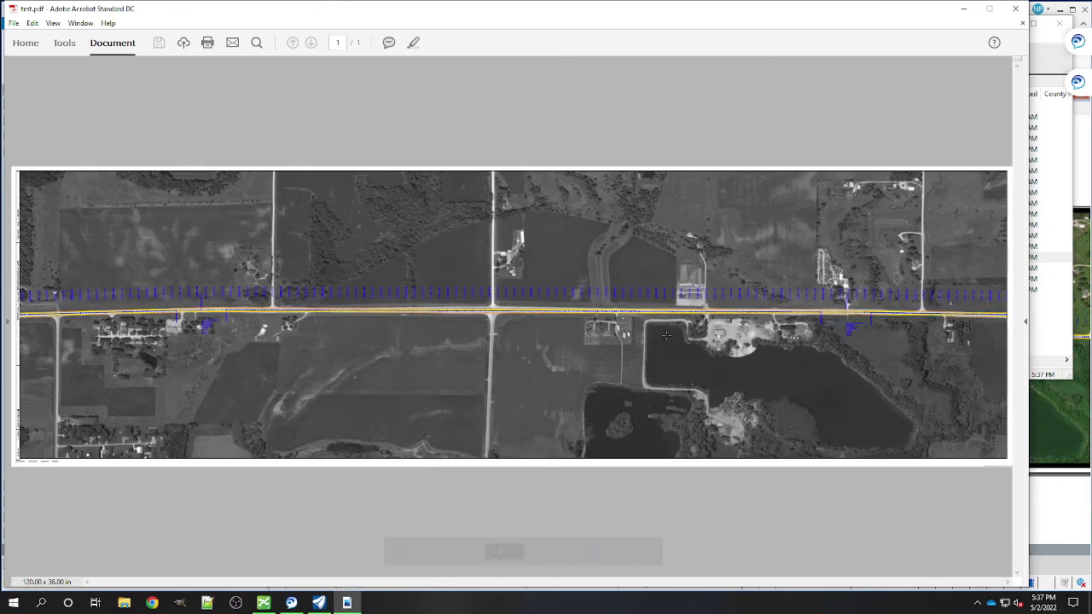